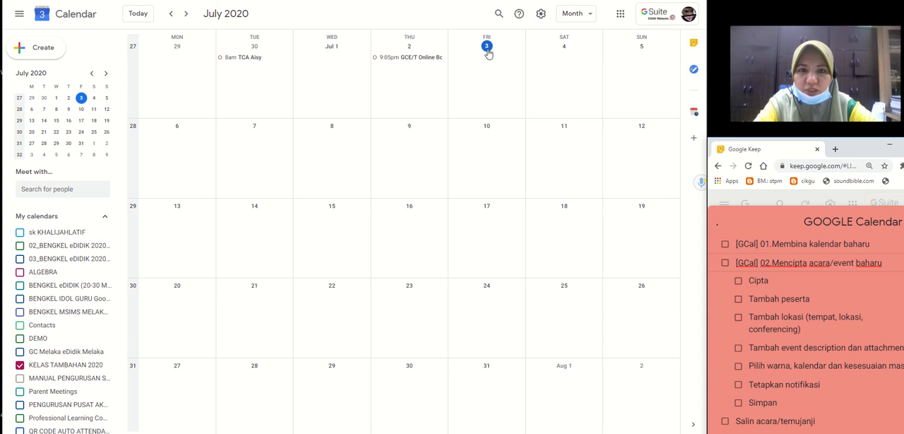
left_click(486, 46)
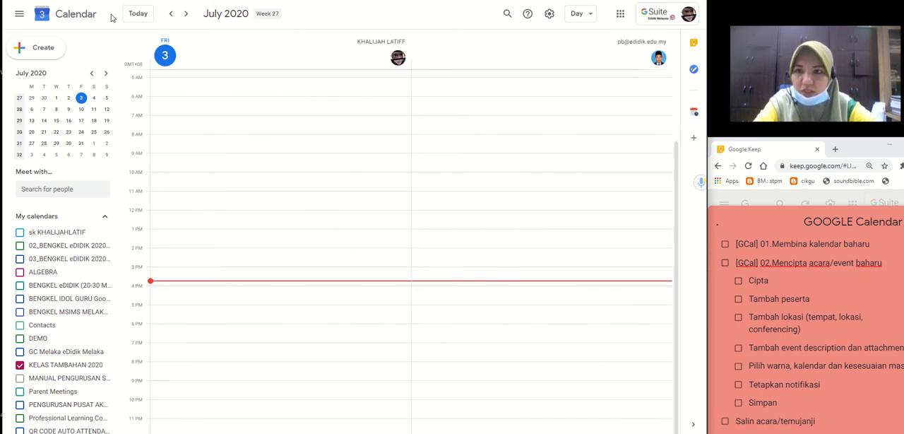
left_click(586, 14)
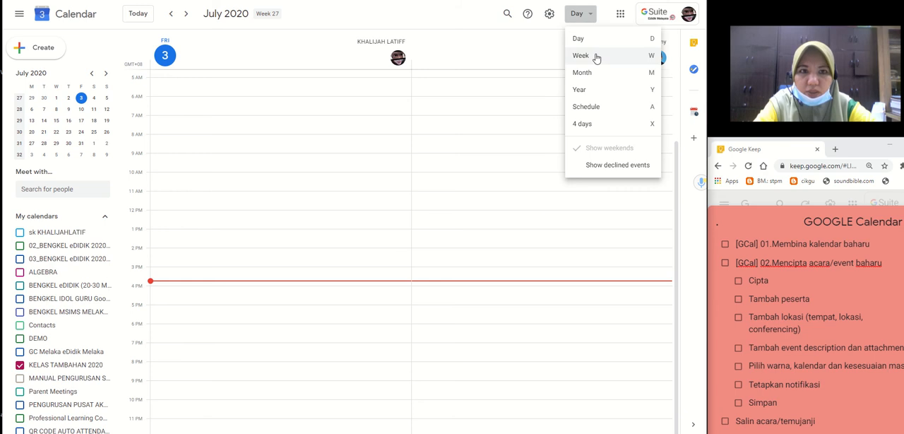
left_click(595, 74)
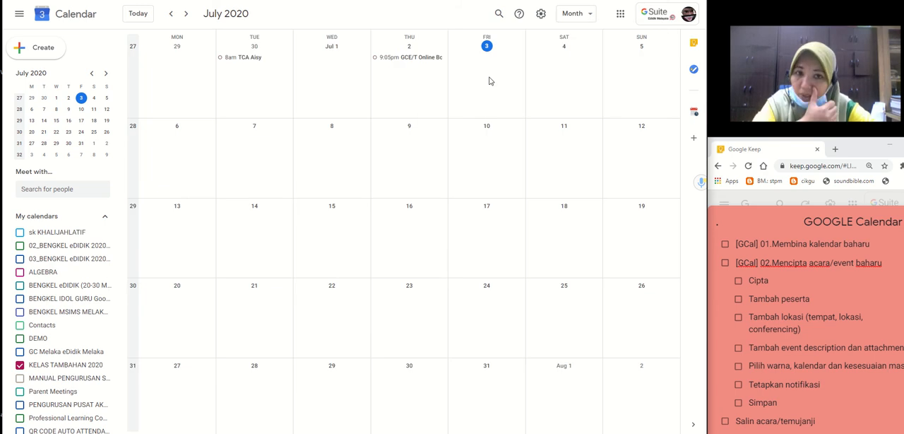
left_click(489, 80)
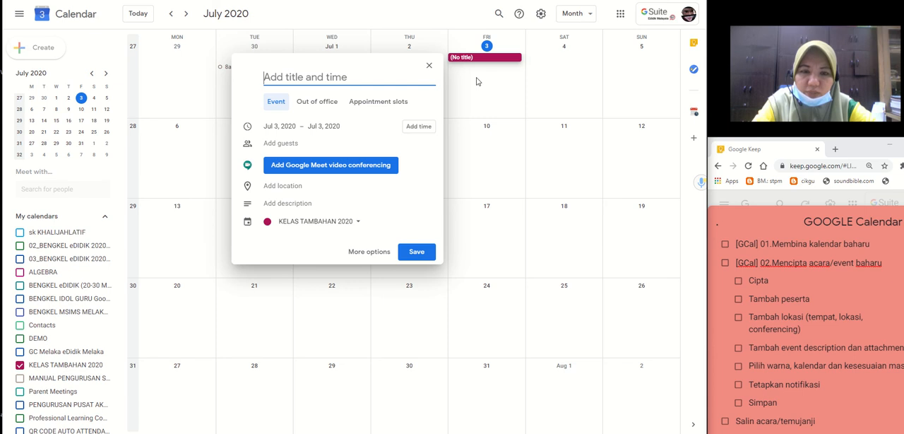
left_click(428, 66)
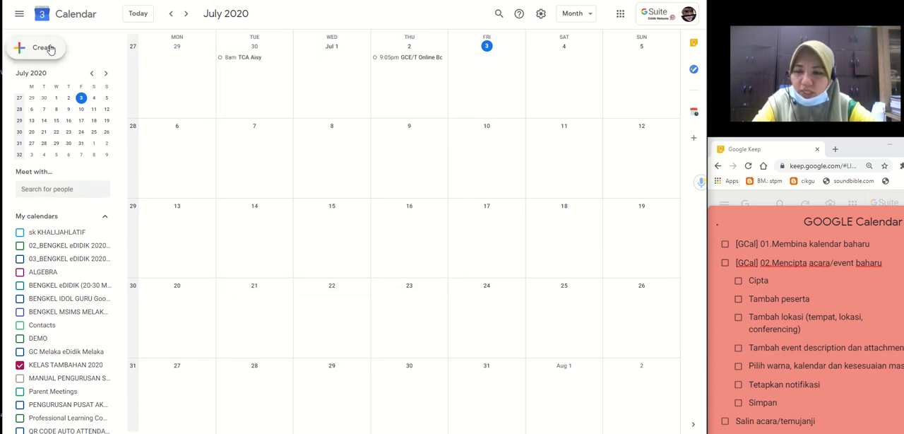
Create a new event titled "Majlis Perlantikan Mentor Mentee STPM 2020".
left_click(48, 47)
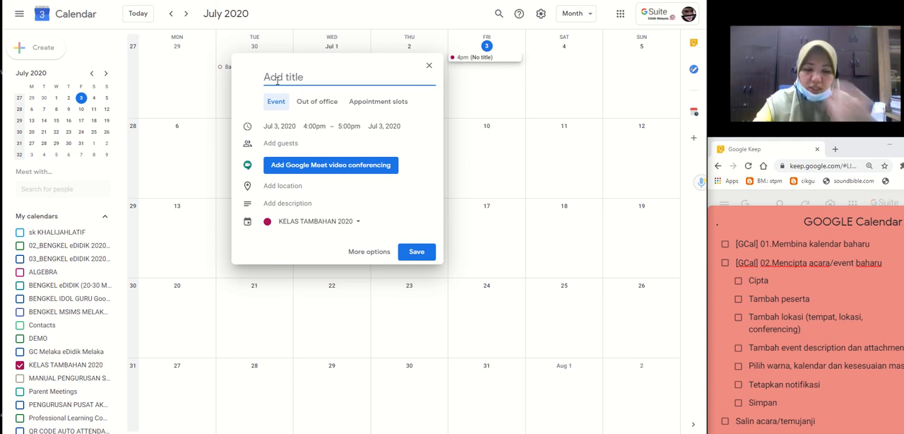
type("Majlis ")
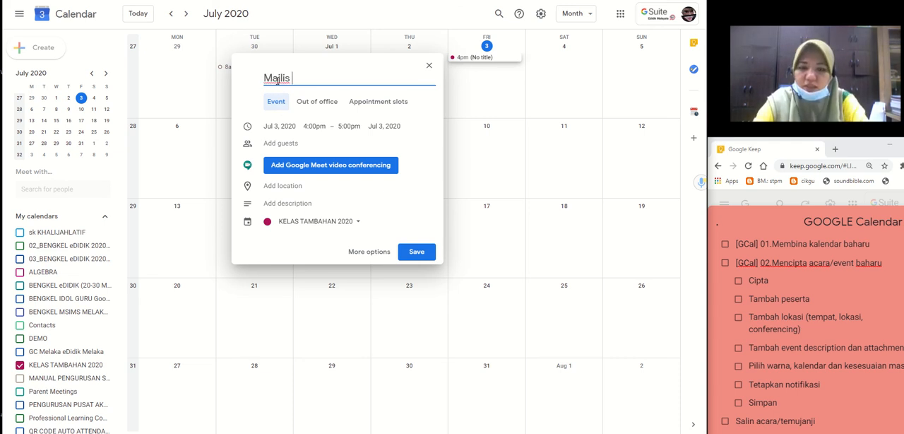
type("Perlantik")
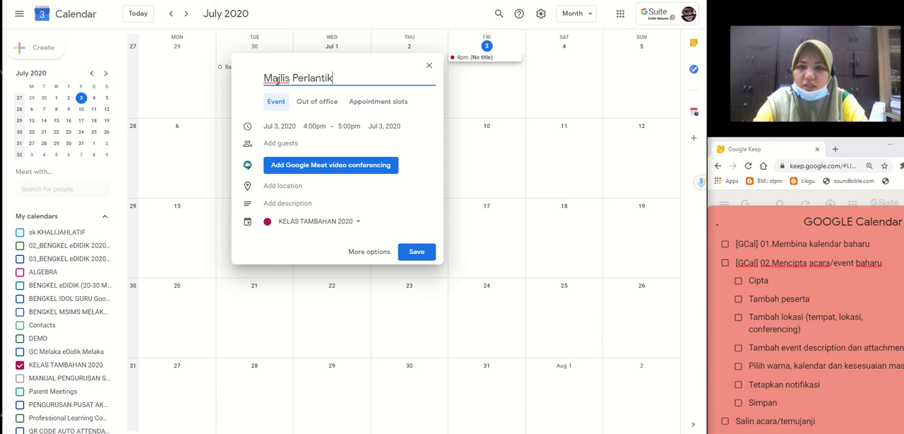
type("an MEntor")
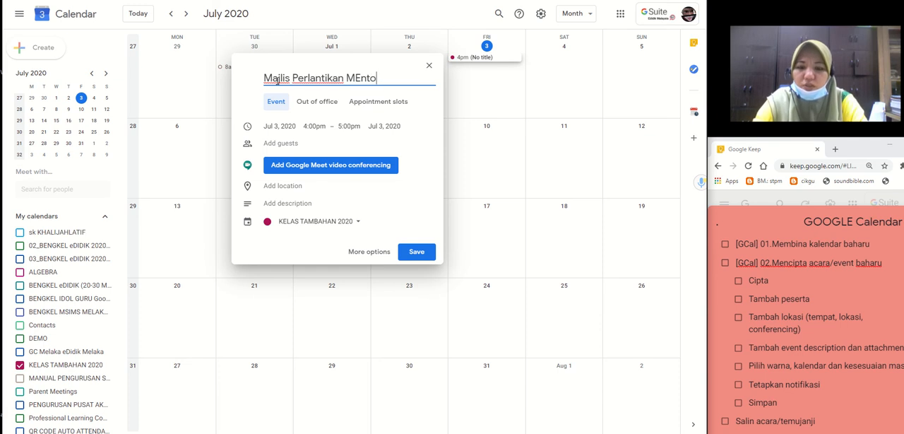
key("BackSpace")
key("BackSpace")
key("BackSpace")
key("BackSpace")
key("BackSpace")
type("e")
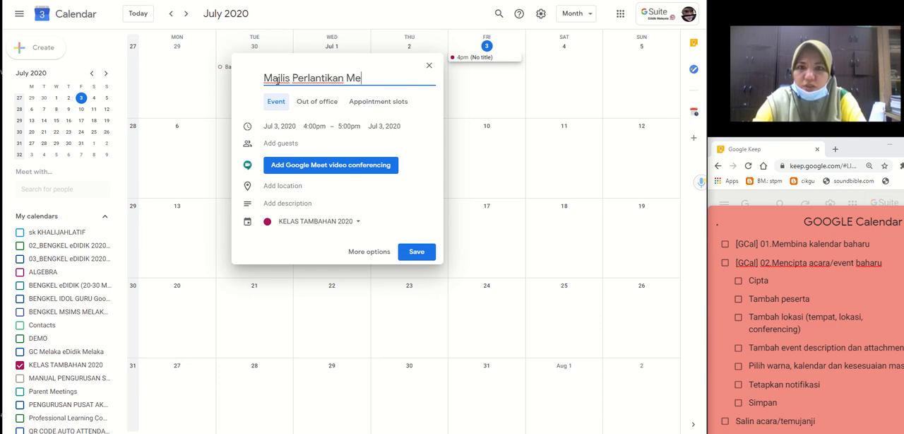
type("ntor Me")
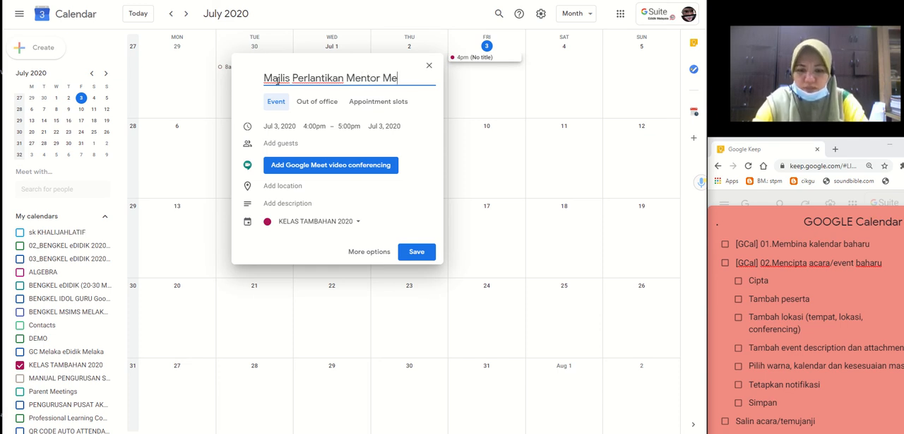
type("ntee STP")
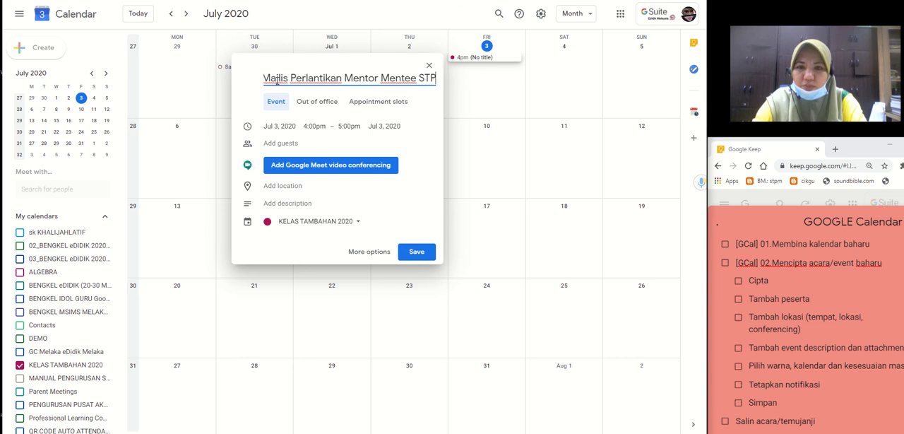
type("M 2020")
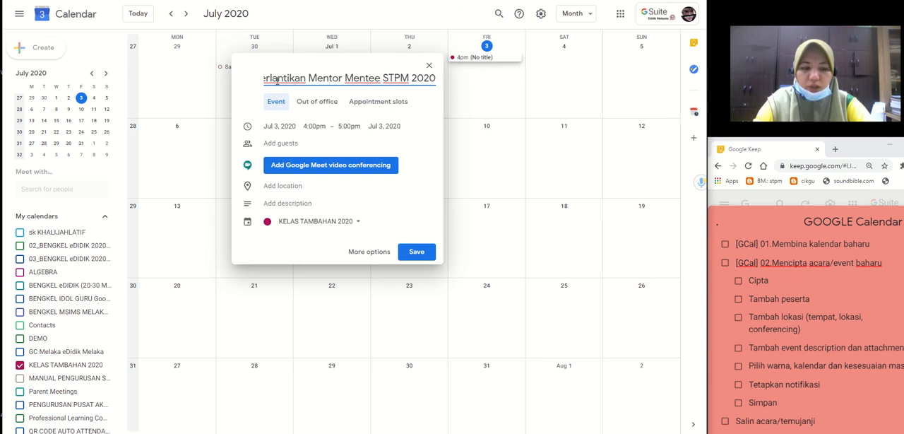
Set the event's date to Jul 10, 2020 and its start time to 11:00am.
left_click(280, 127)
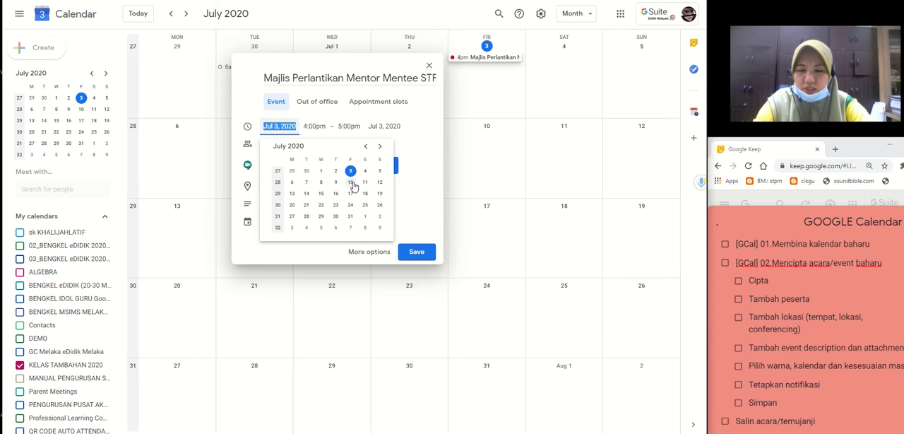
left_click(351, 183)
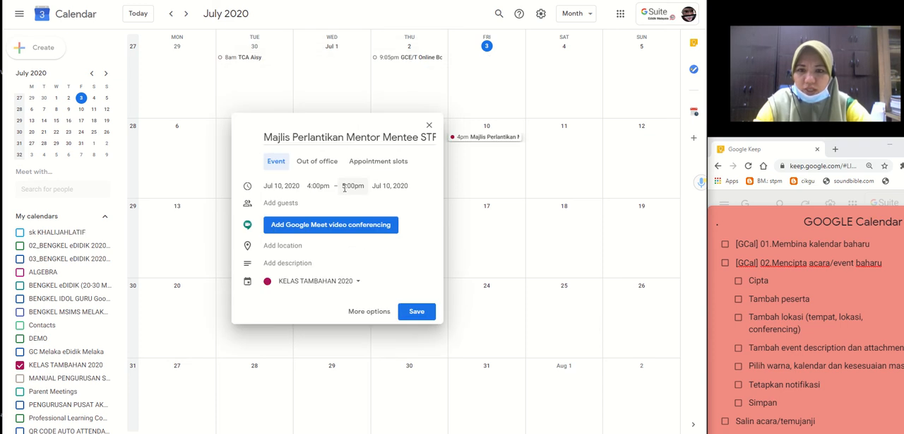
left_click(316, 186)
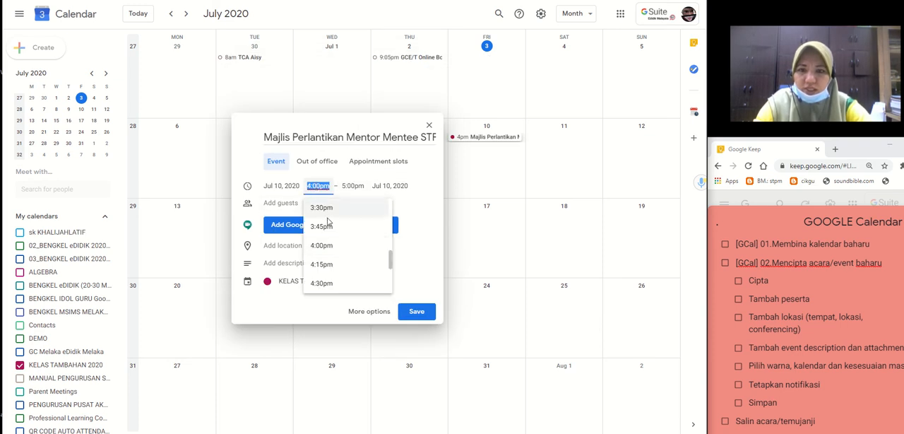
scroll(328, 225, "up", 4)
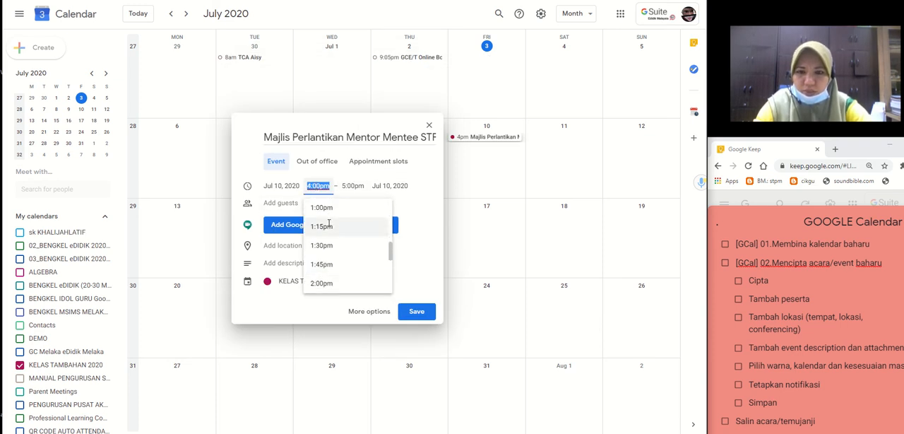
scroll(328, 226, "up", 2)
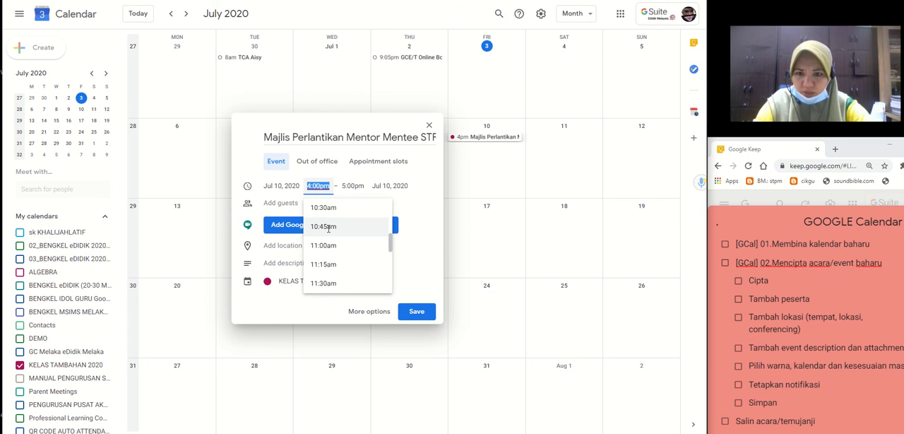
left_click(330, 245)
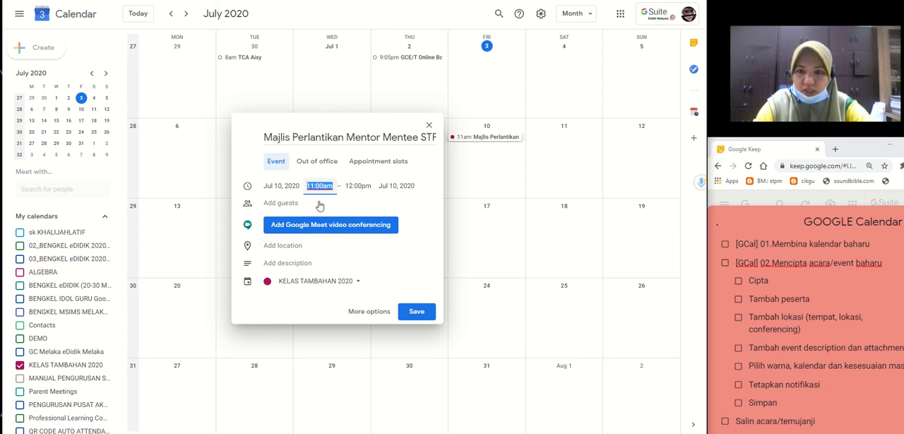
Add a guest to the event by searching for the contact's name and choosing the suggested e-mail address.
left_click(280, 204)
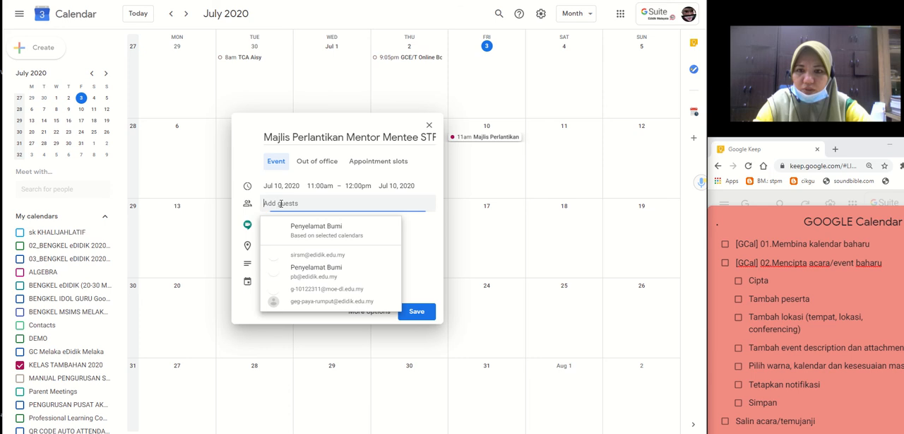
type("siti")
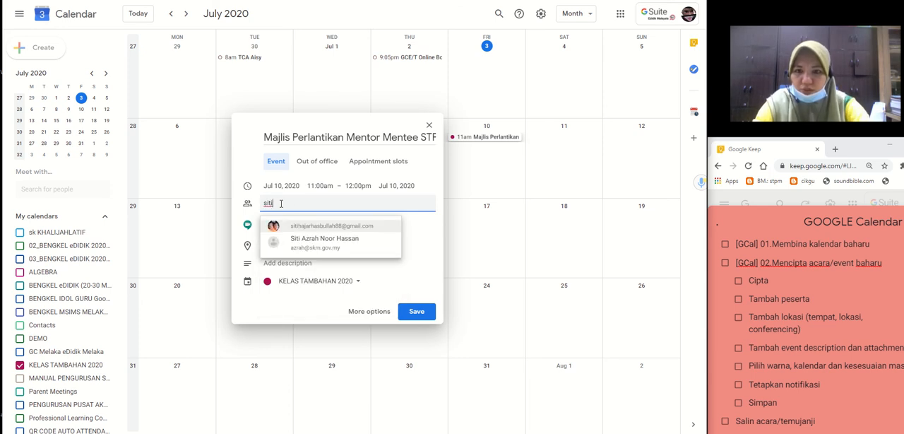
key("BackSpace")
key("BackSpace")
key("BackSpace")
key("BackSpace")
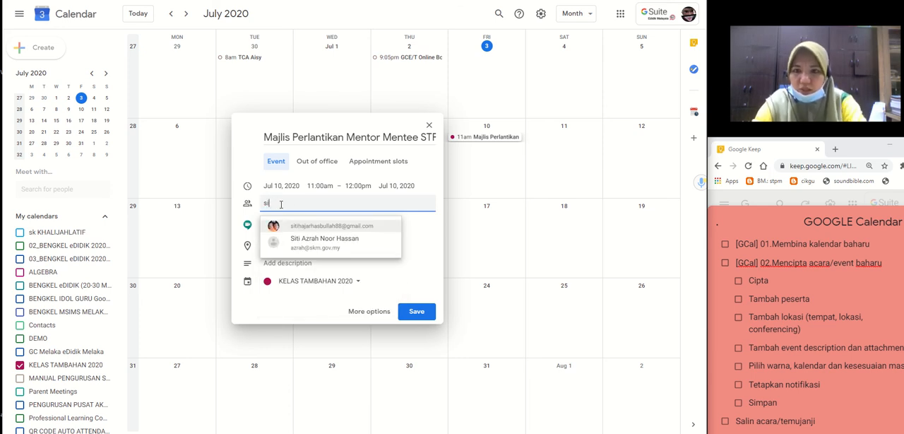
type("kha")
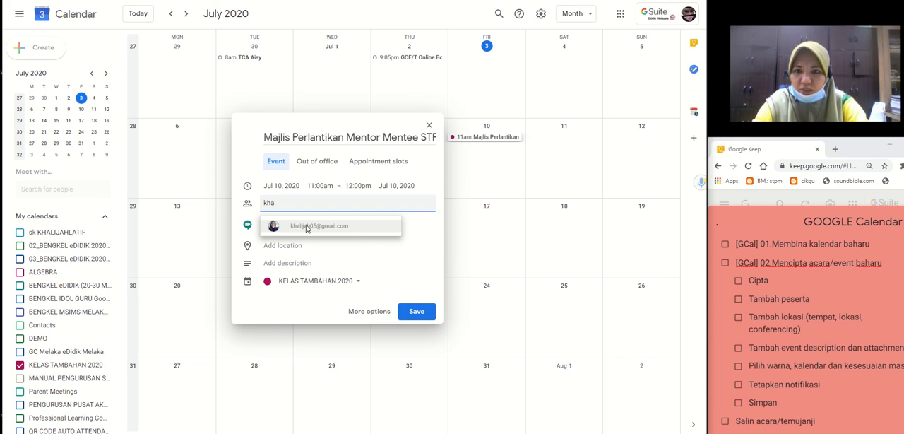
left_click(307, 227)
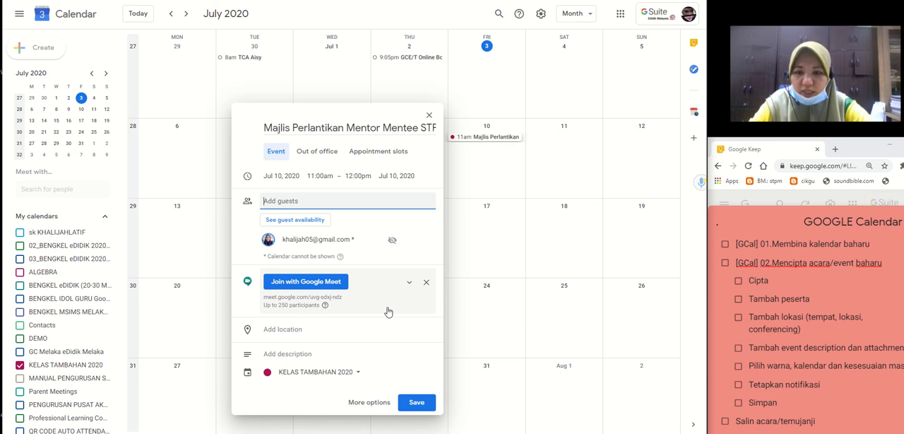
Set the event's location to the suggested venue Dewan Bilik Seminar MITC Melaka by searching for "dewan mitc".
left_click(286, 331)
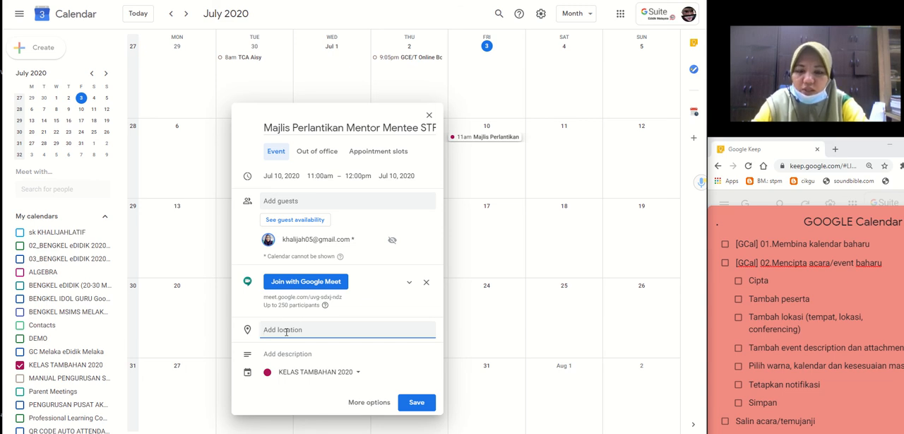
type("mitc")
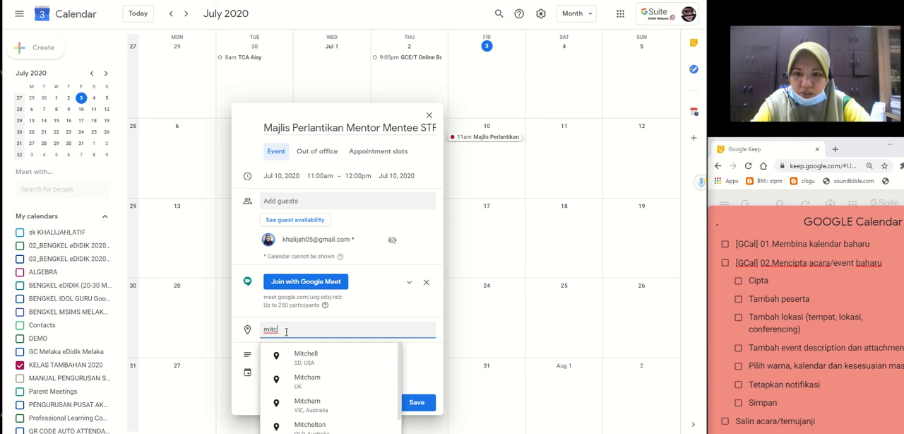
key("BackSpace")
key("BackSpace")
key("BackSpace")
key("BackSpace")
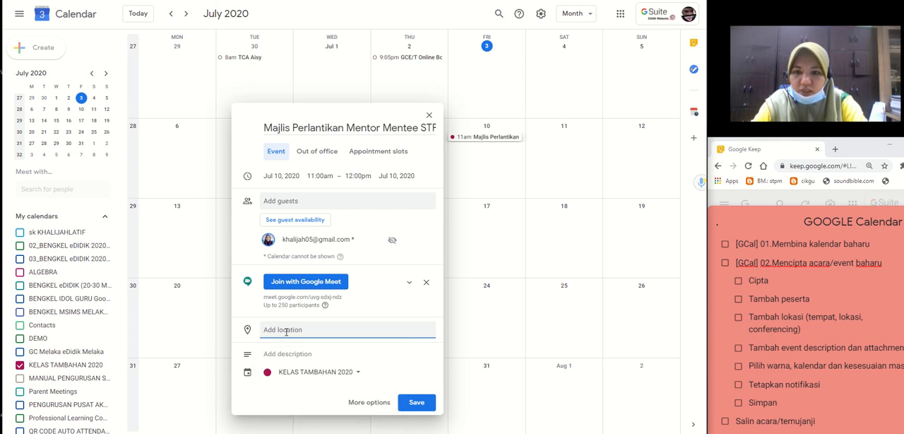
type("dewan mitc")
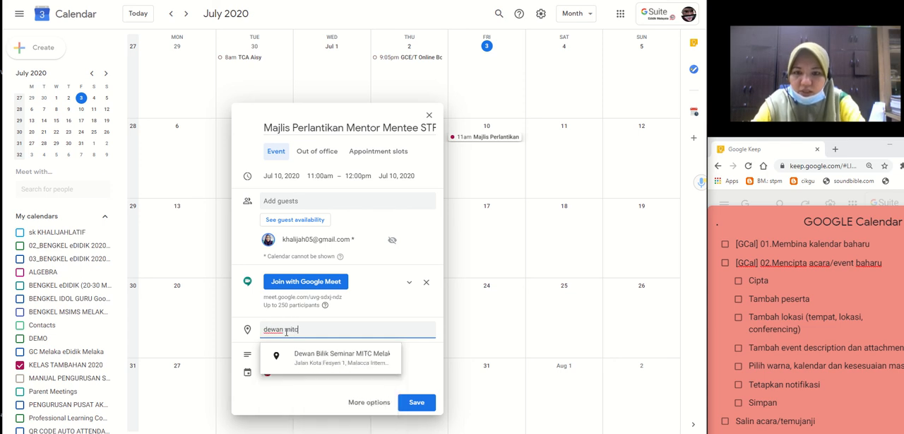
left_click(315, 363)
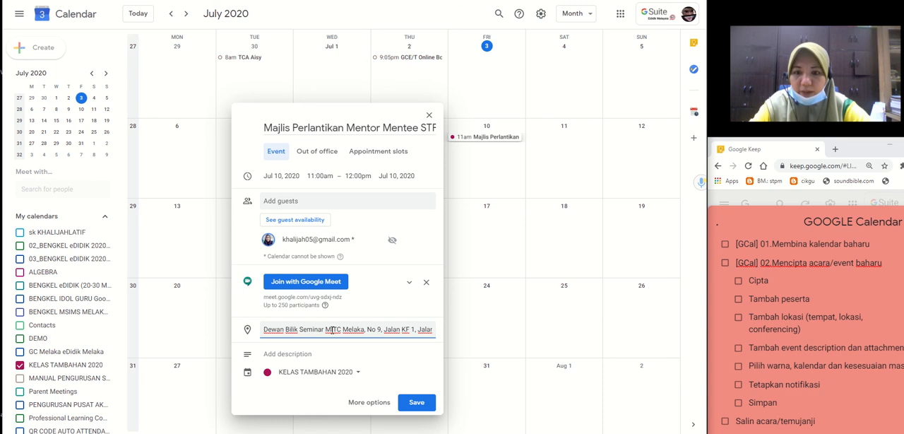
Add the event description "Jom bersama memeriahkan suasana dan perlantikan mentor ini.." and open the event's full editing options.
left_click(288, 355)
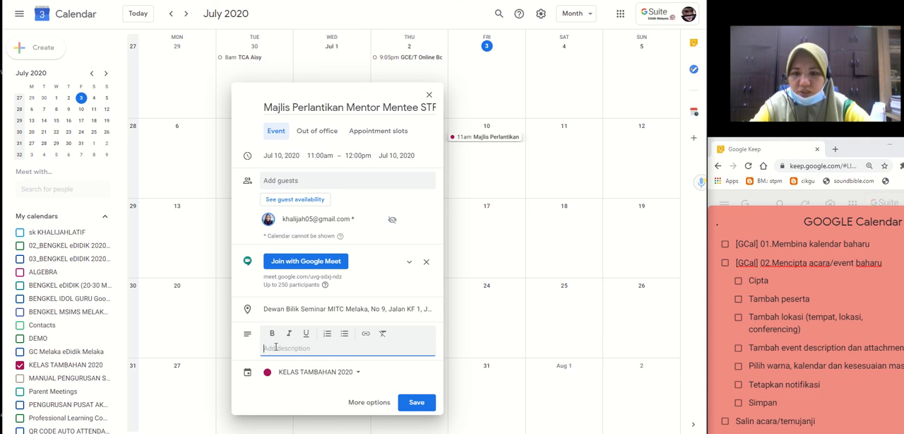
type("Jo")
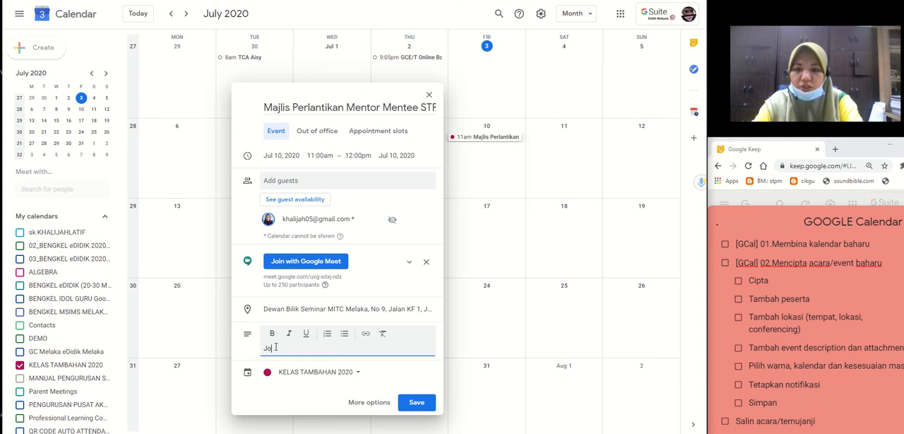
type("m bersama memeriah")
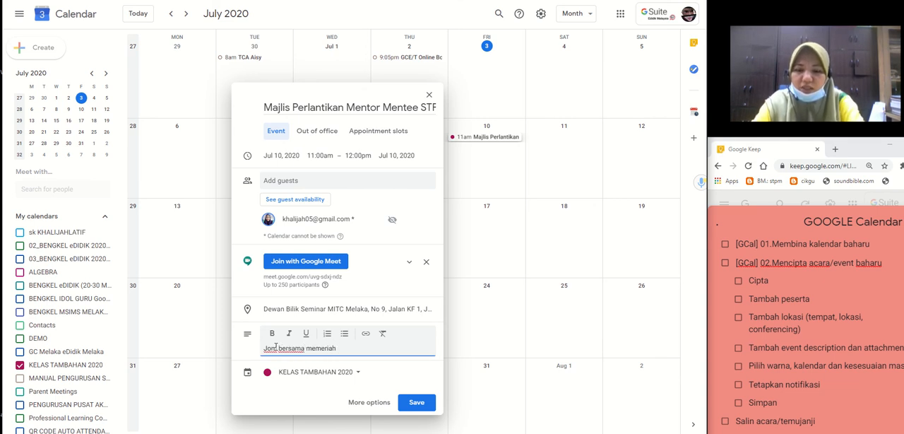
type("kan suasana ")
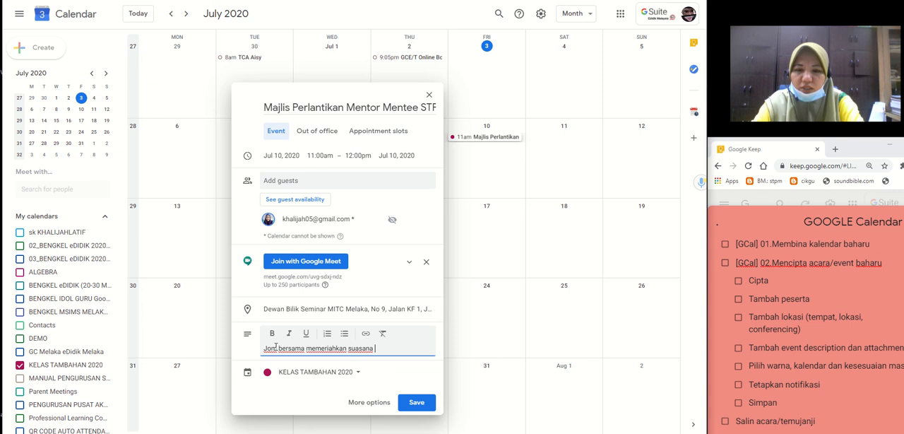
type("dan perlan")
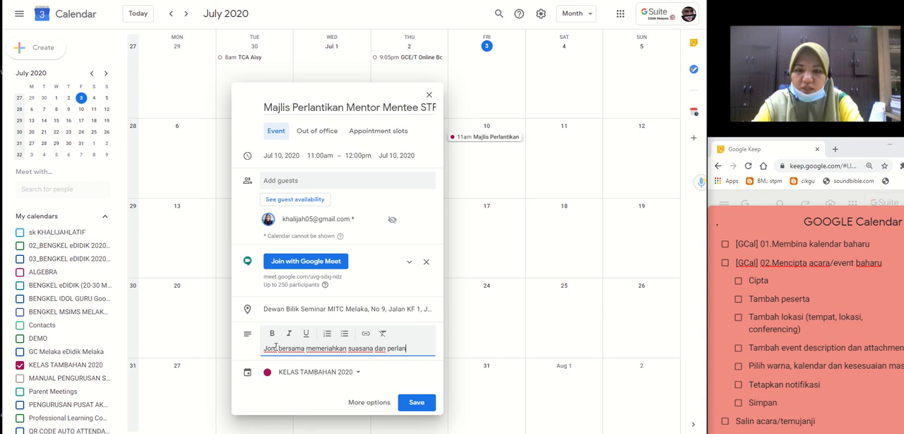
type("tikan ")
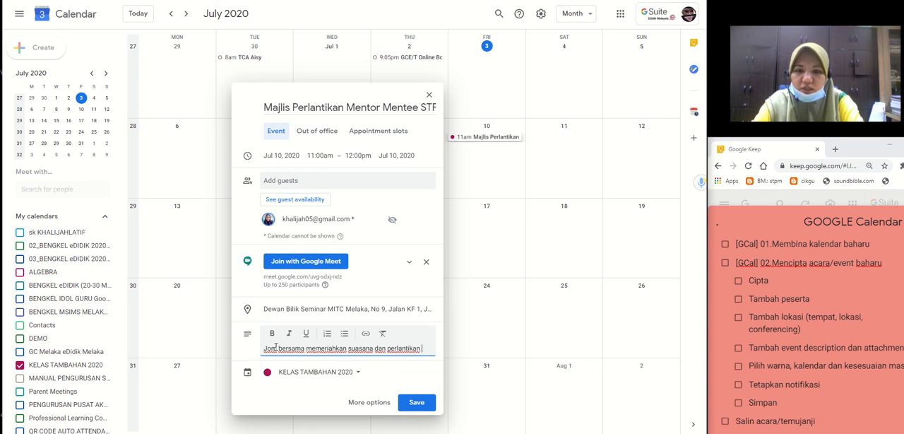
type("mentor ")
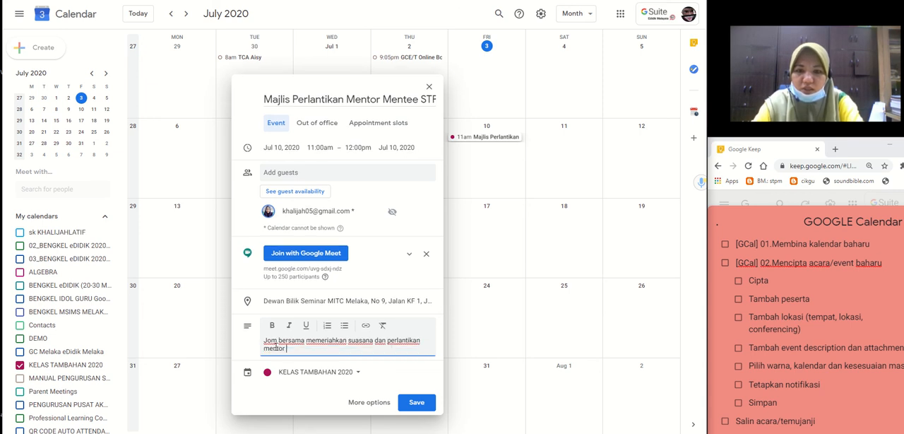
type("ini")
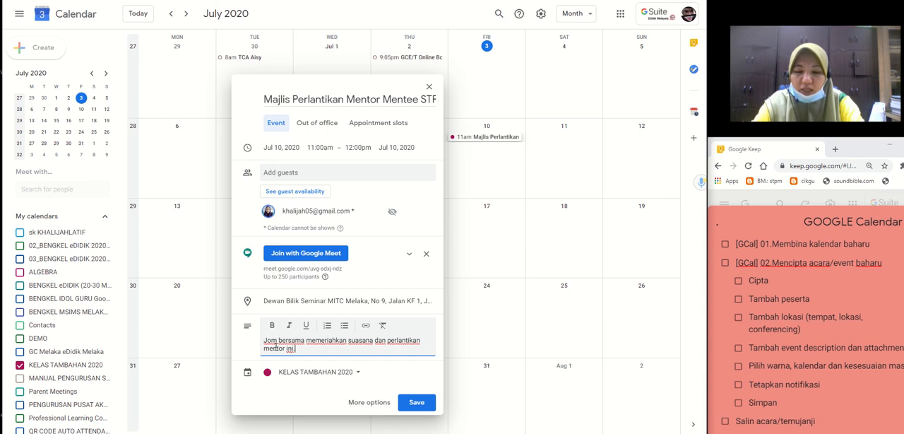
type(".")
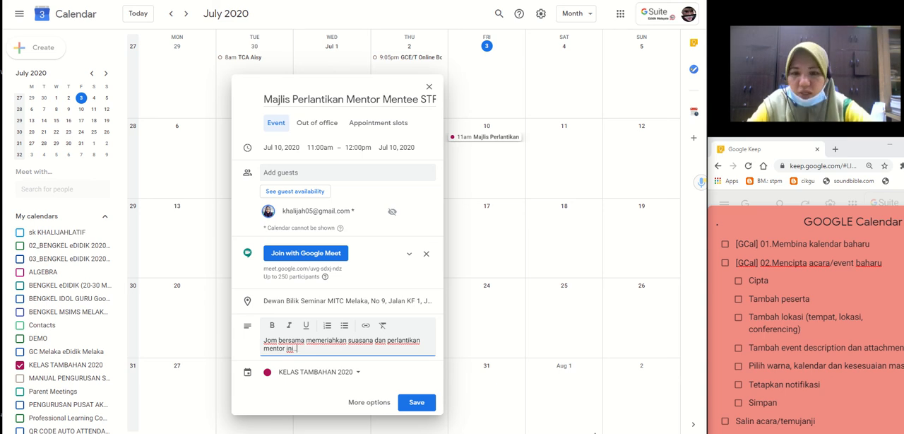
left_click(353, 402)
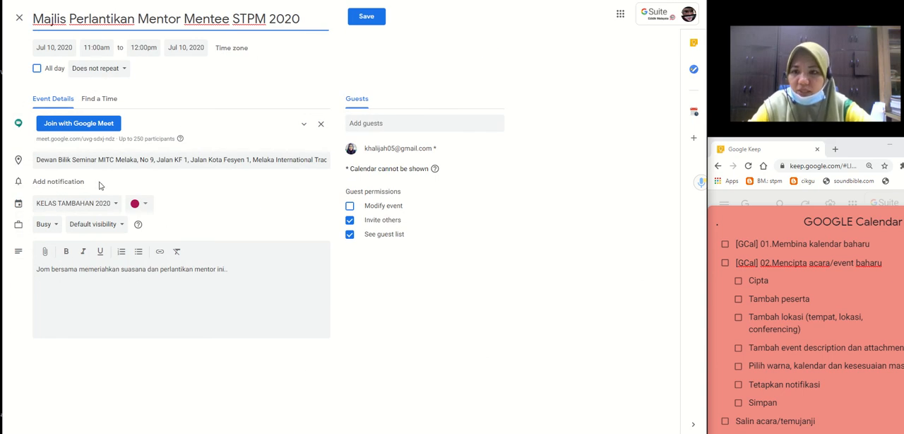
Add an email reminder 1 day before the event and a second notification 10 minutes before it.
left_click(60, 186)
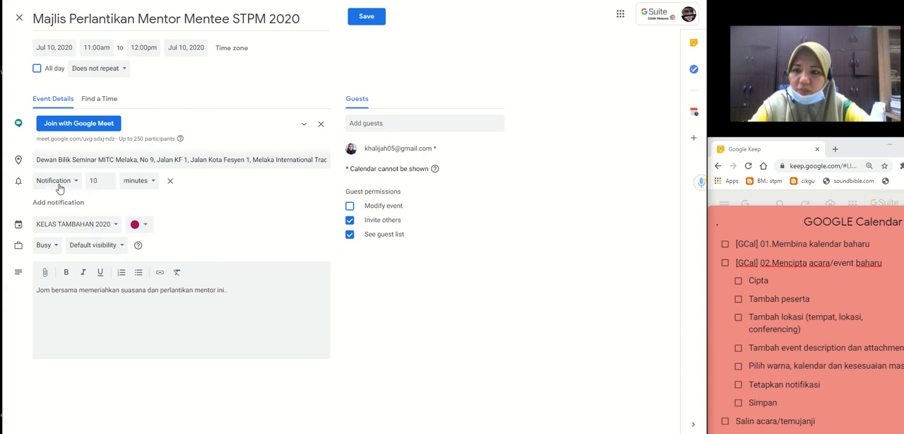
left_click(72, 182)
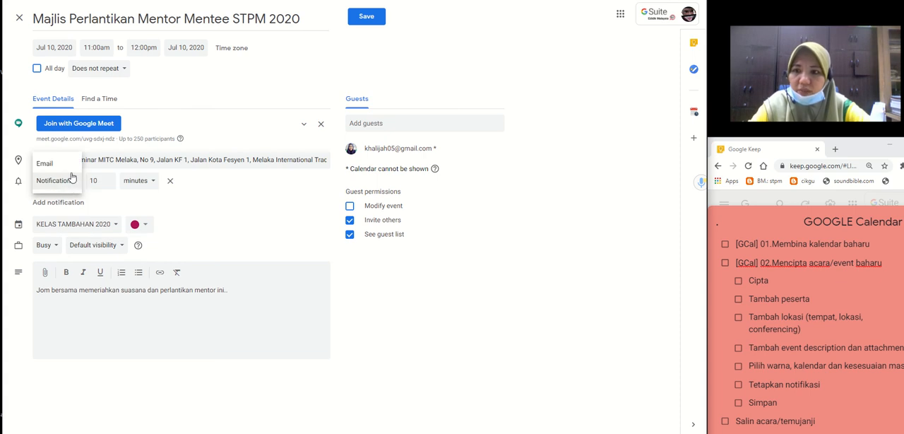
left_click(70, 171)
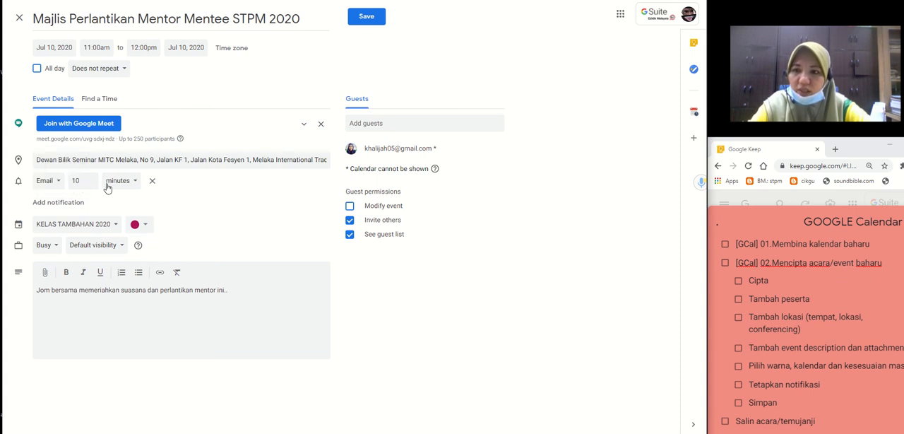
double_click(71, 181)
type("1")
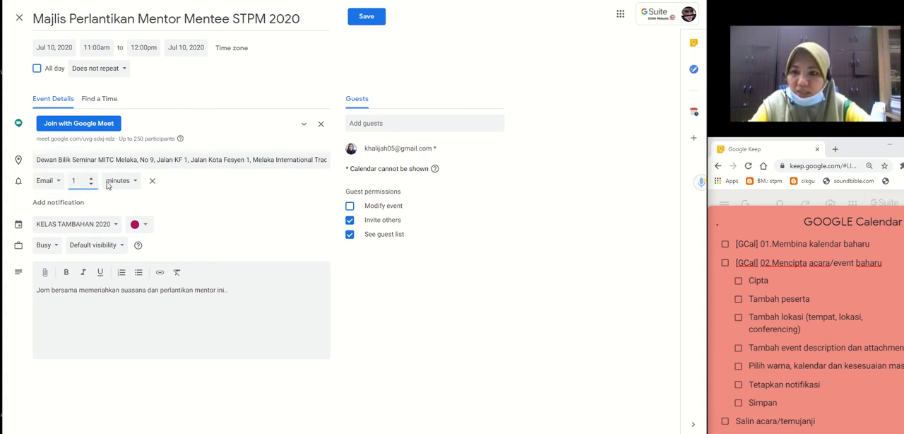
left_click(113, 183)
left_click(123, 216)
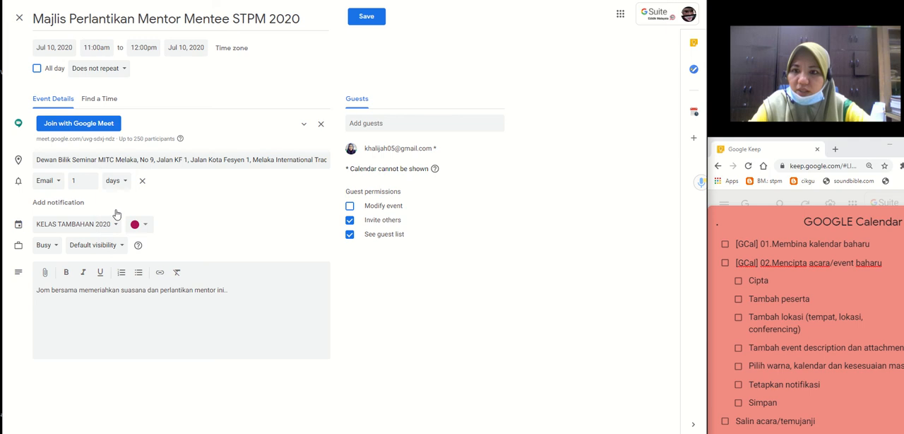
left_click(74, 203)
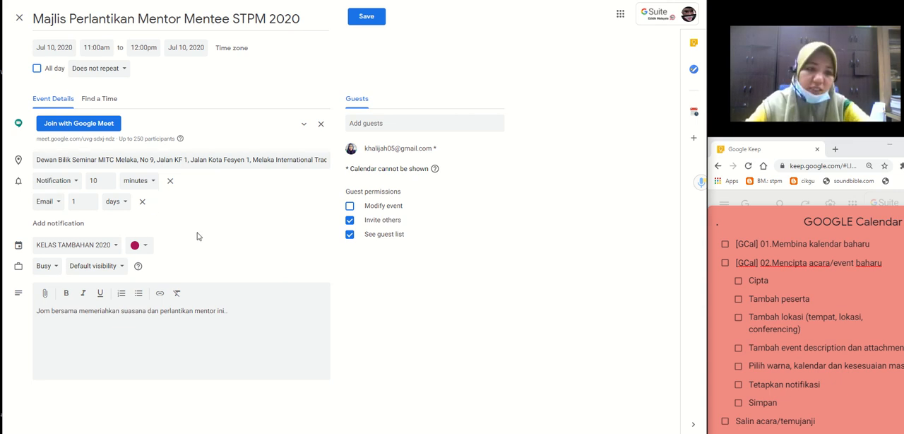
Set the event's colour to purple.
left_click(145, 248)
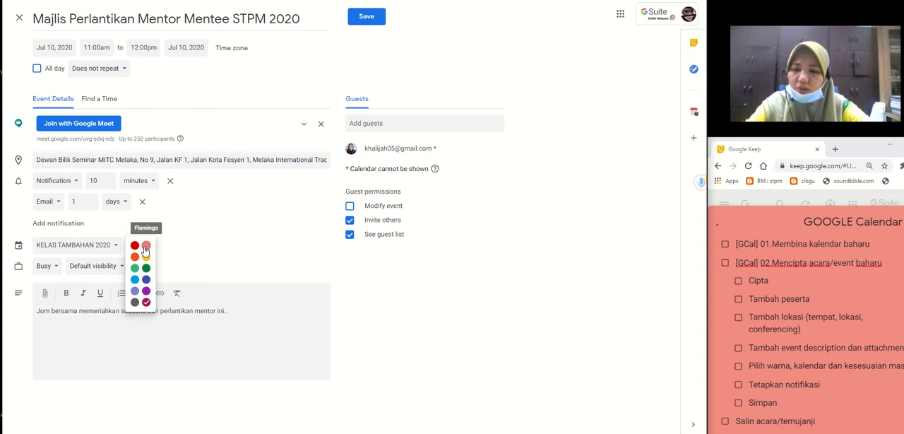
left_click(146, 293)
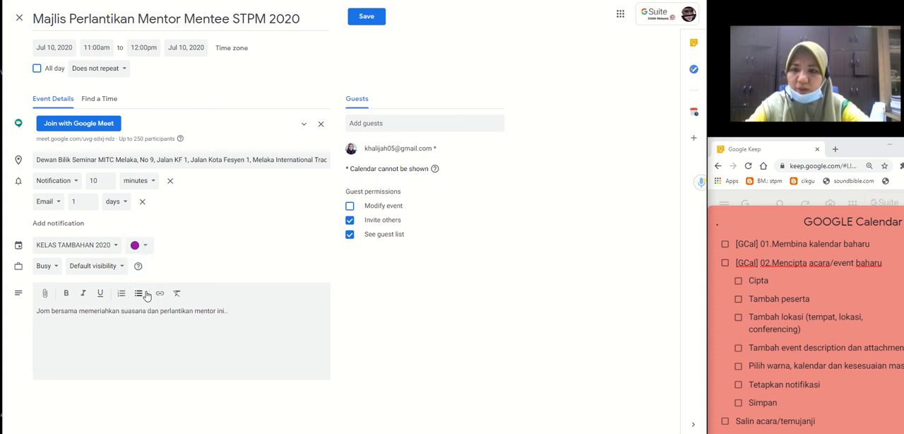
Try assigning the event to the DEMO and ALGEBRA calendars, and return it to KELAS TAMBAHAN 2020.
left_click(115, 246)
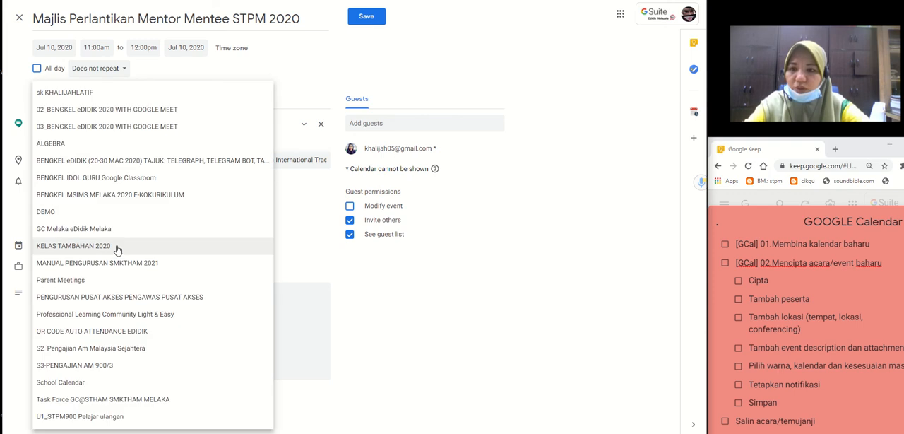
left_click(51, 212)
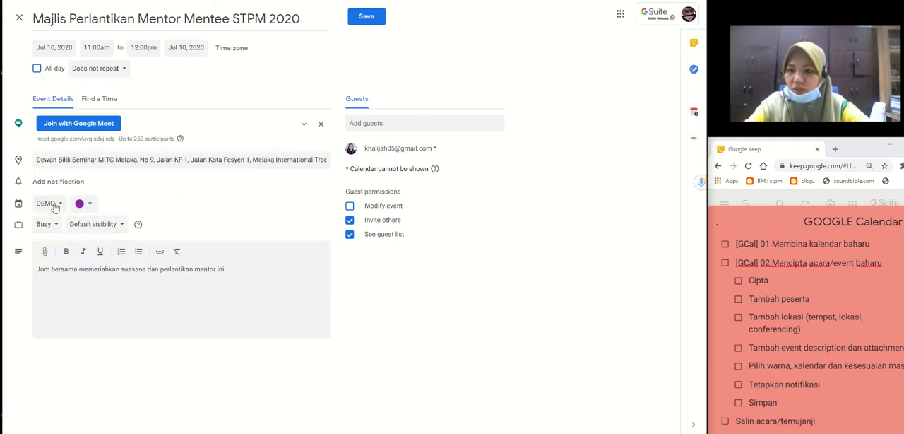
left_click(51, 203)
left_click(58, 133)
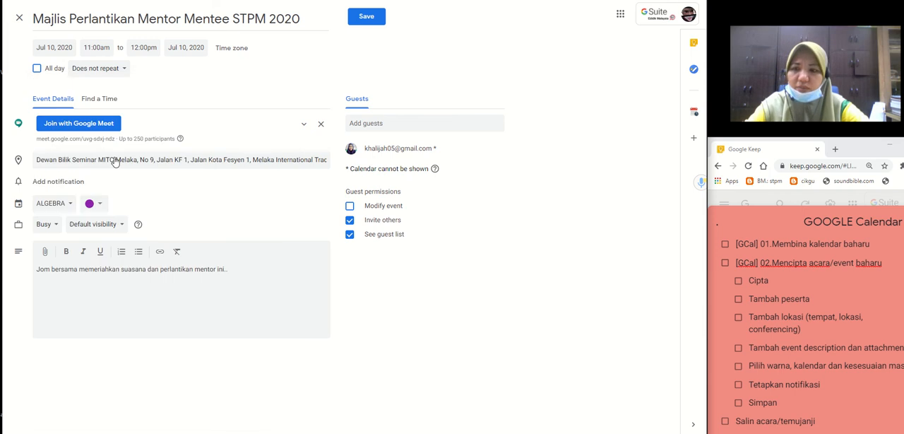
left_click(66, 207)
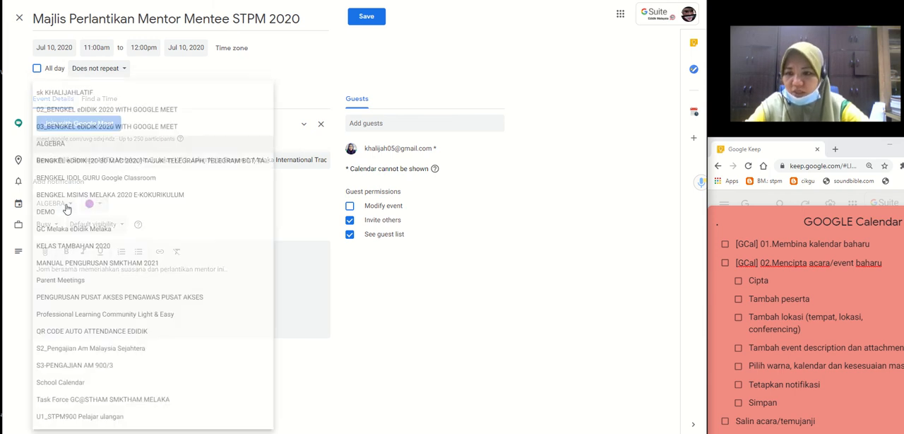
left_click(87, 248)
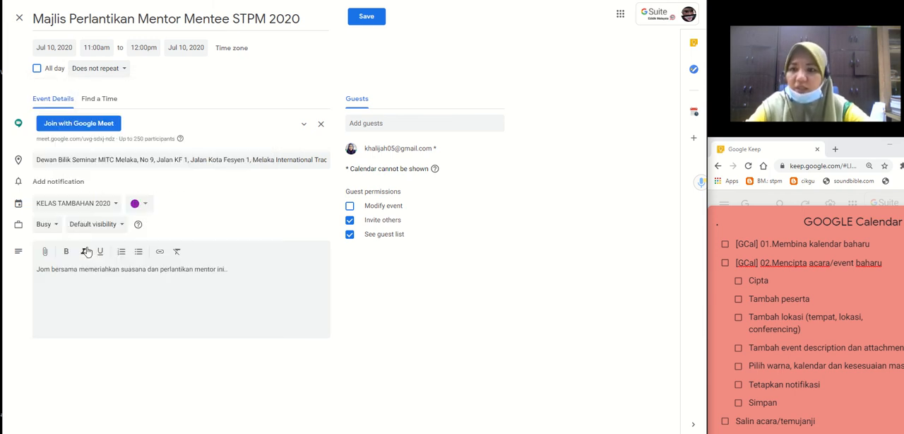
left_click(121, 290)
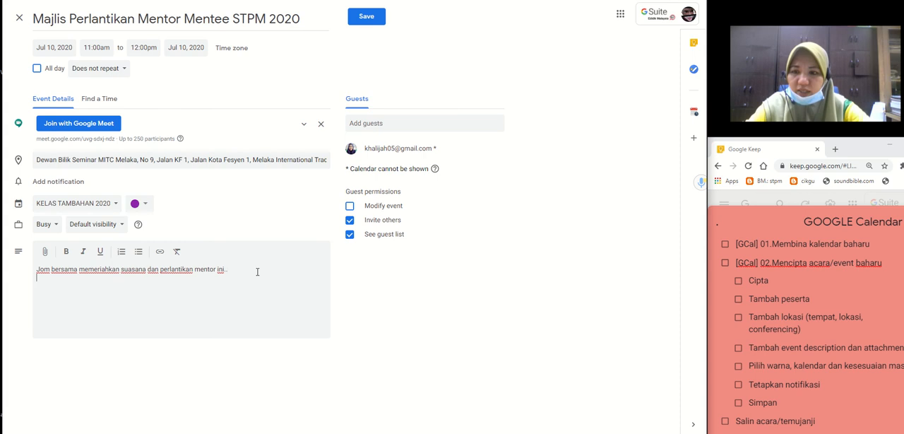
left_click(45, 253)
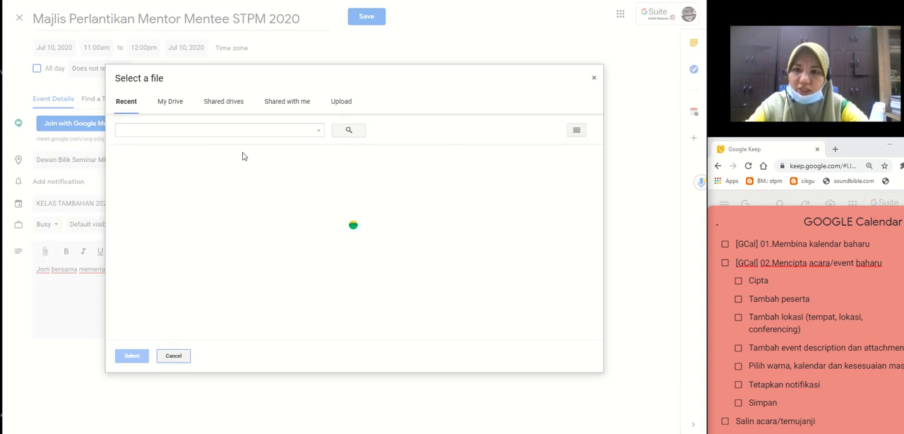
left_click(341, 102)
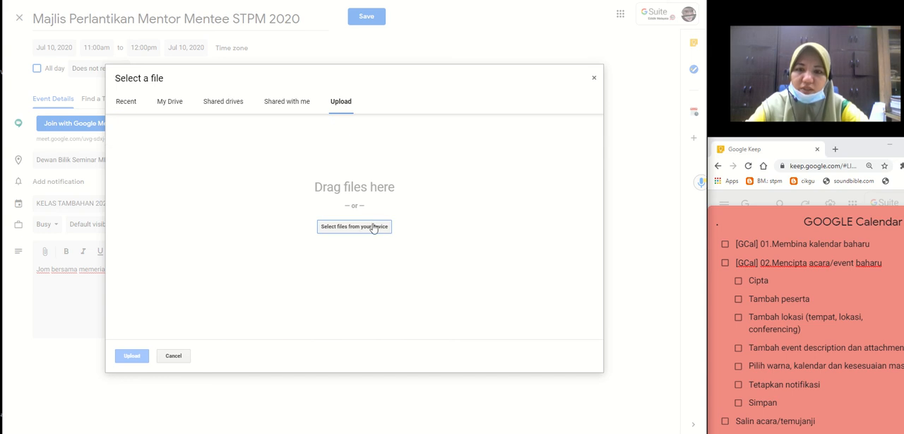
left_click(372, 227)
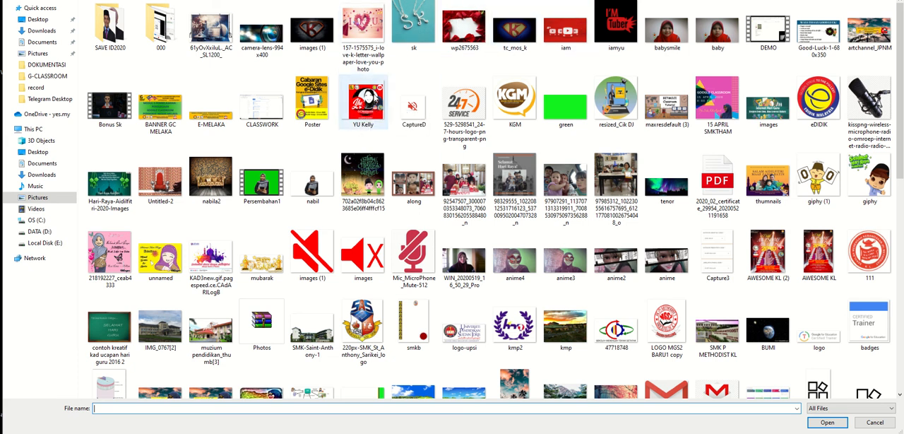
double_click(372, 98)
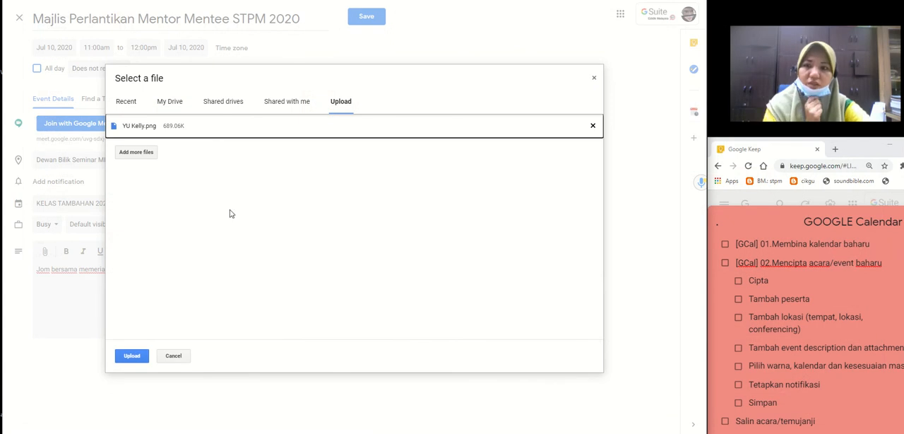
left_click(132, 356)
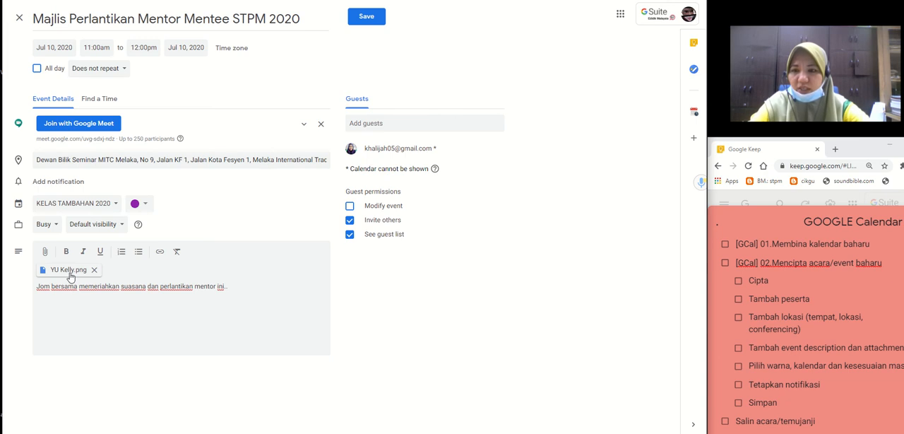
Add the line "Klik untuk montaj majlis ini." below the existing text in the event description.
left_click(260, 292)
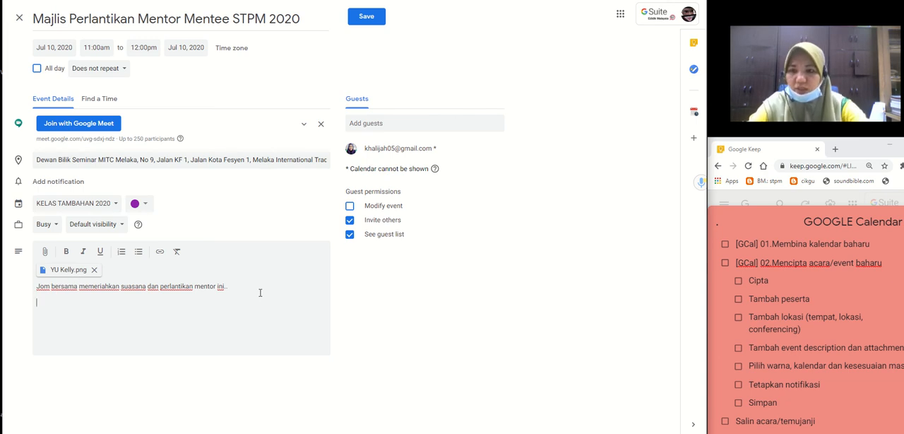
type("Klik ")
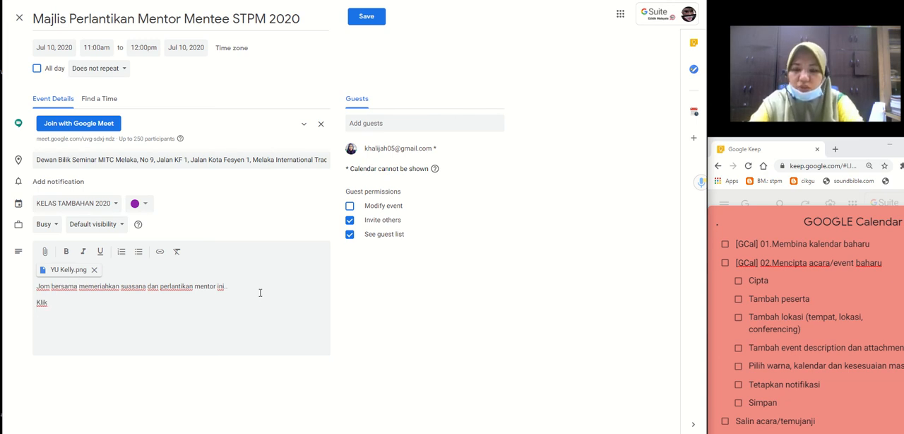
type("untuk ")
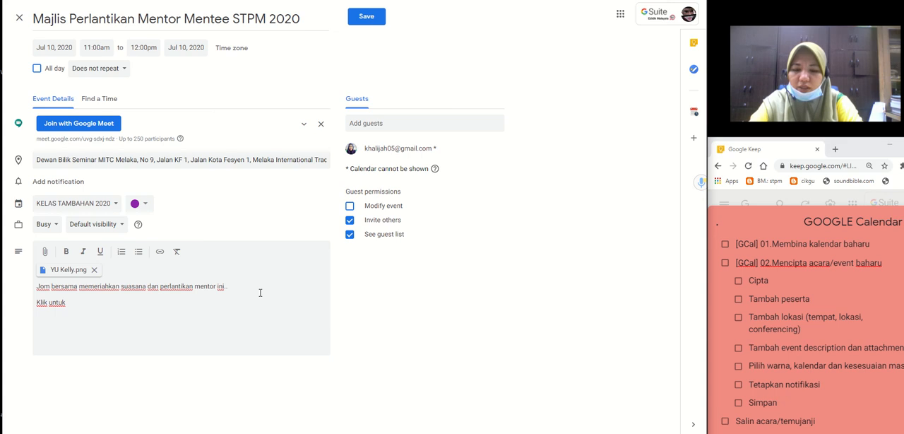
type("montaj ")
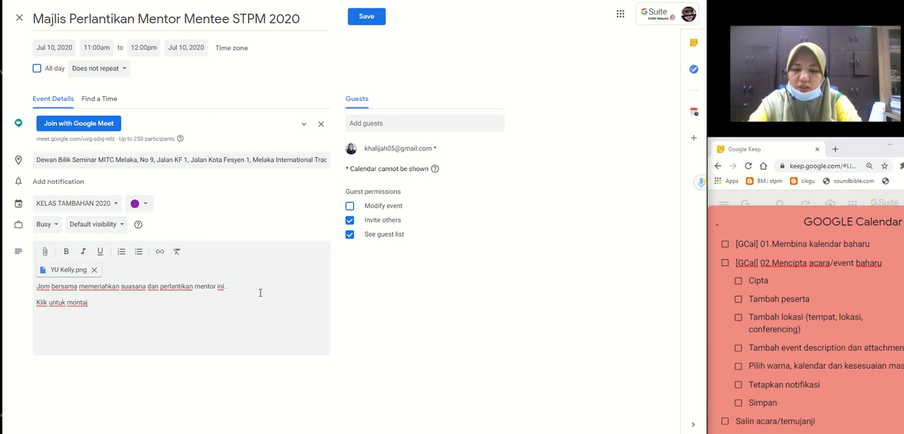
type("majli si")
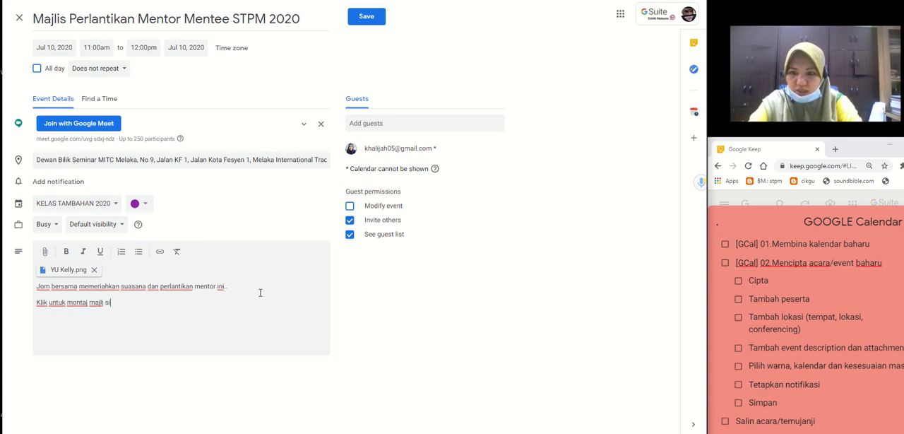
key("BackSpace")
key("BackSpace")
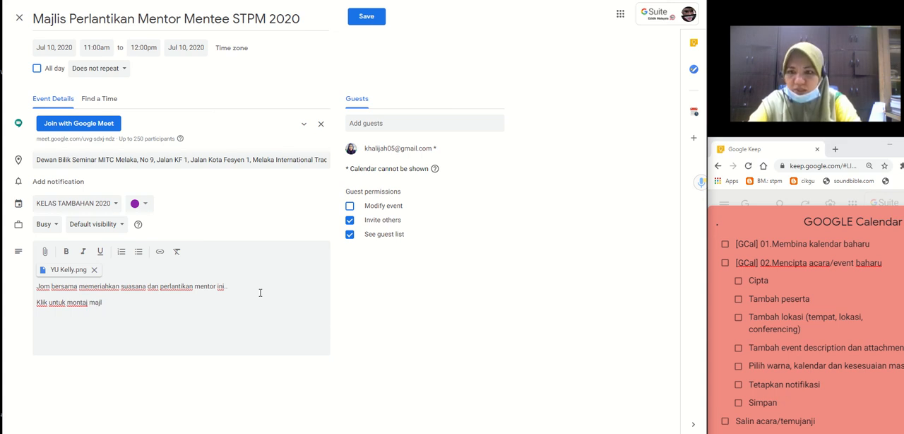
type("s ini.")
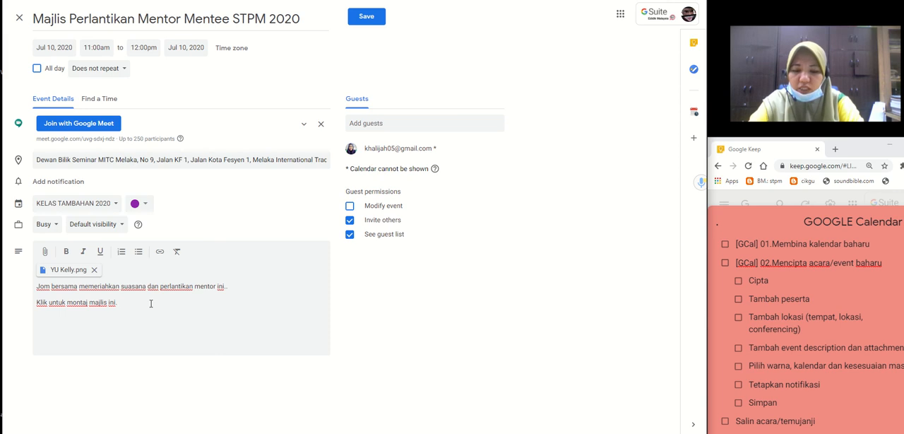
type("www.")
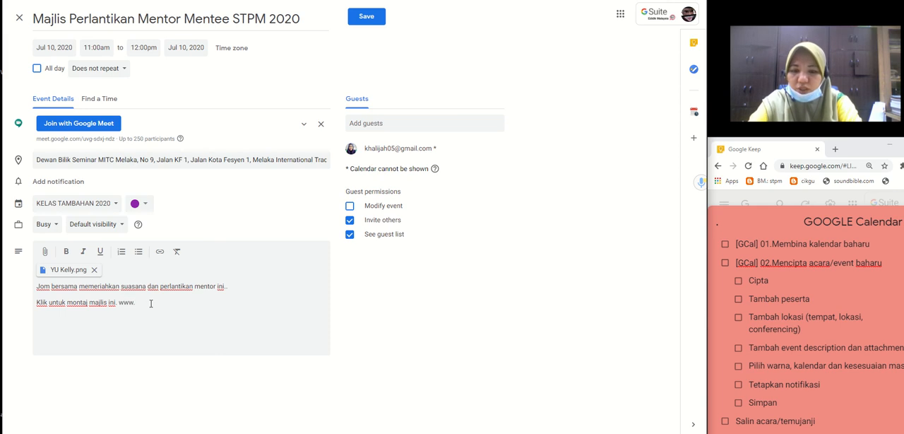
type("youtube")
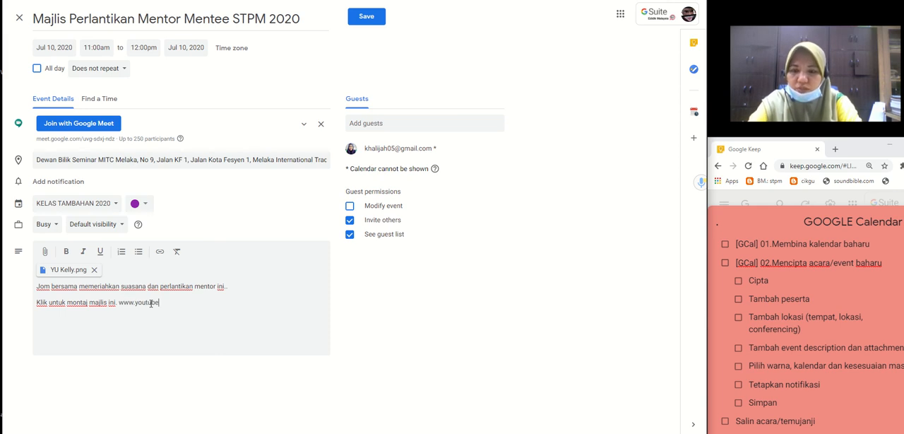
type(".com")
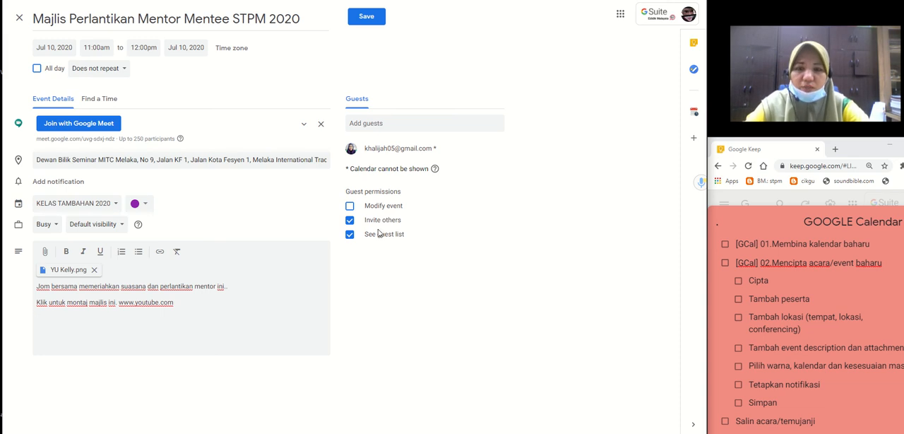
Add the suggested moe-dl.edu.my contact as another guest, and save the event with invitation emails sent to the guests.
left_click(366, 124)
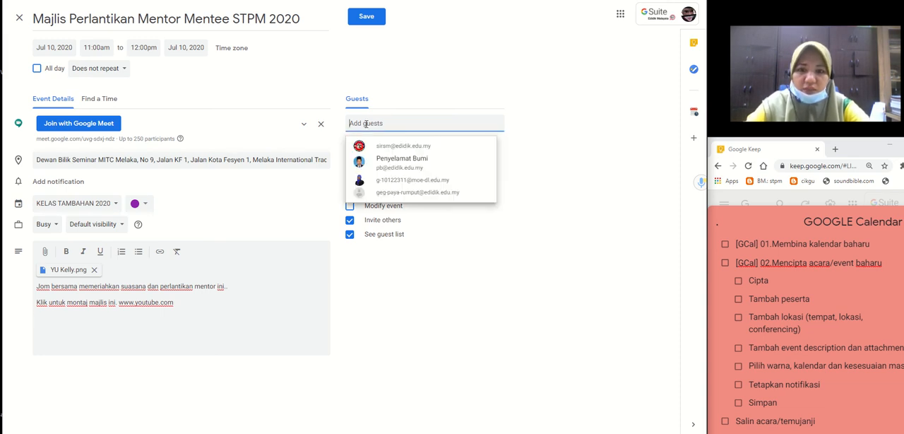
left_click(438, 180)
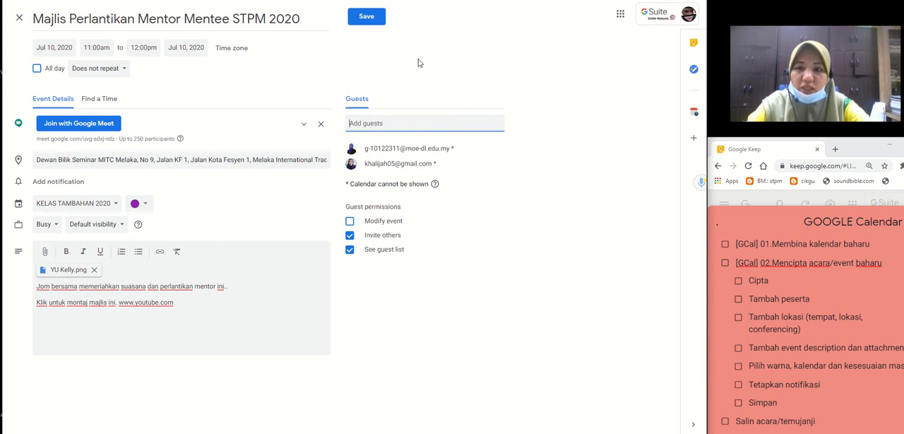
left_click(368, 16)
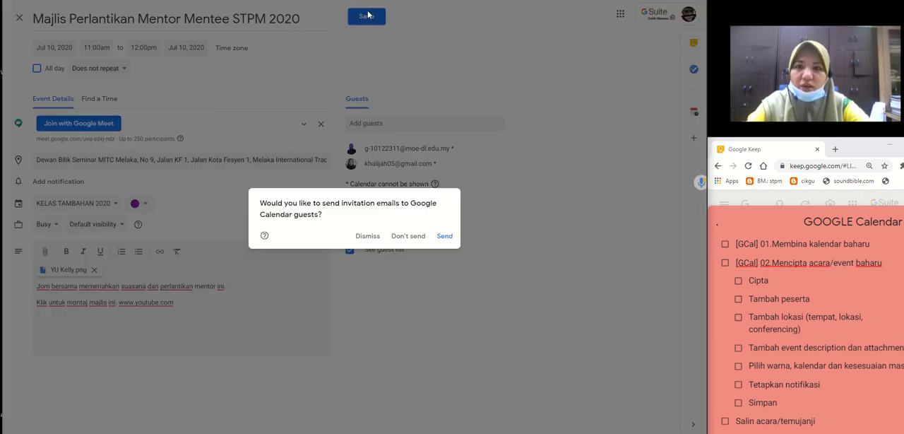
left_click(449, 237)
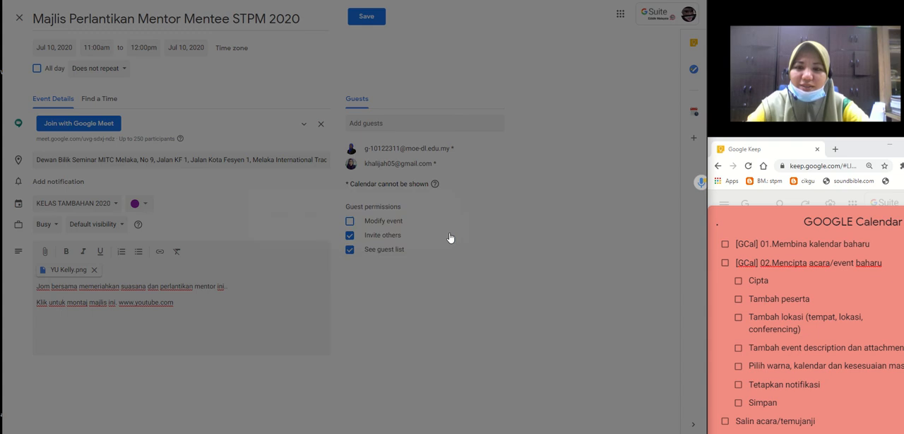
left_click(426, 237)
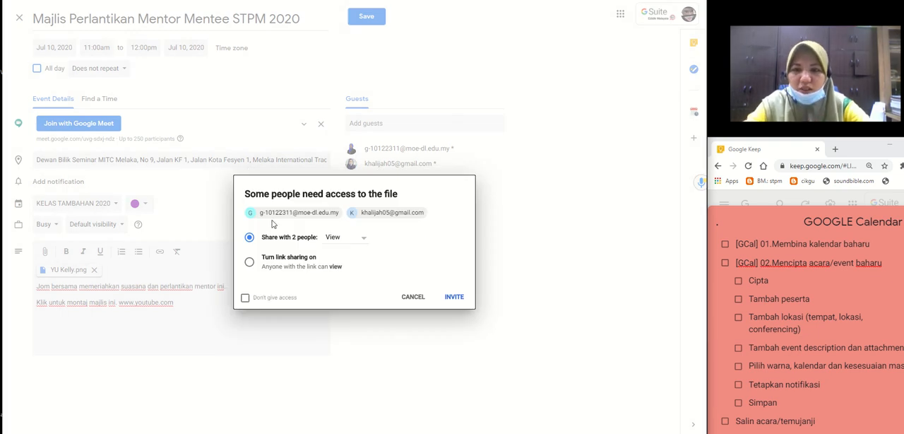
Share the attached file with both guests outside the organization with View access, and open the saved July 10 event's details.
left_click(457, 299)
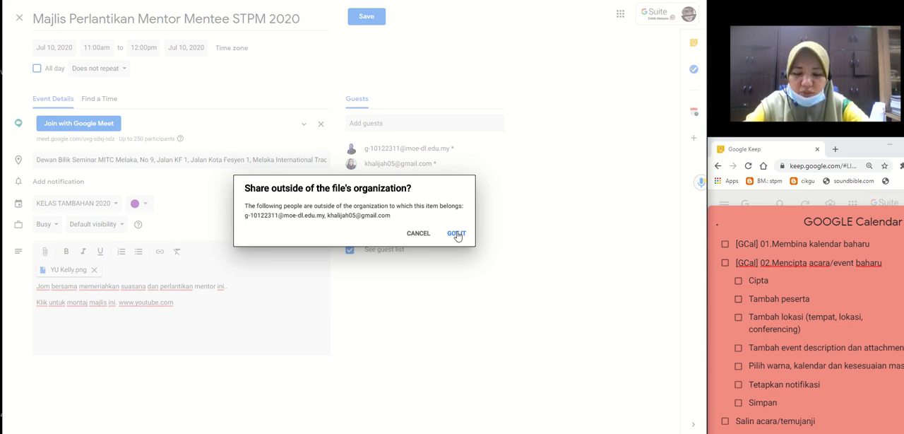
left_click(456, 234)
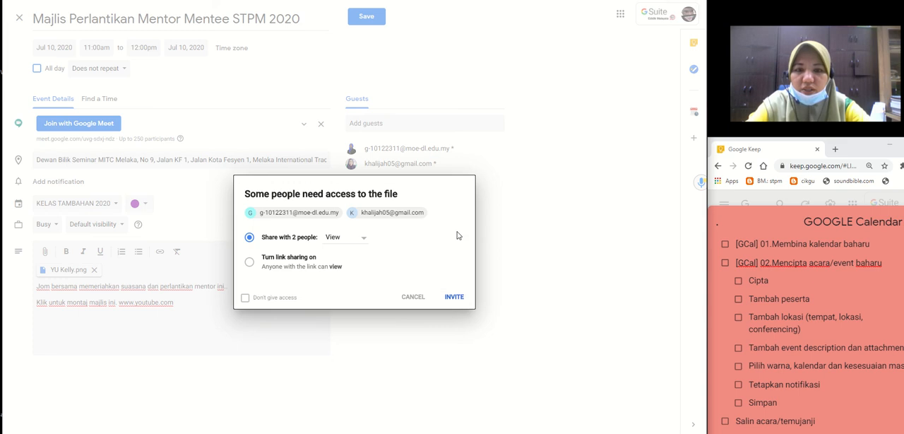
left_click(452, 298)
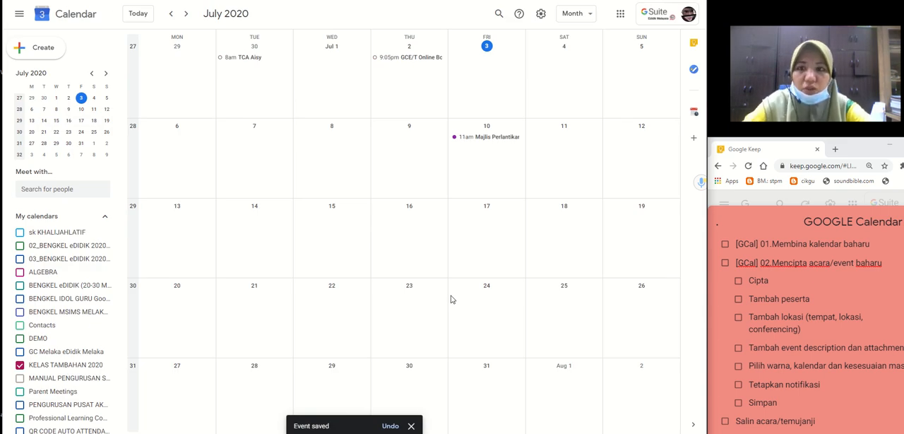
left_click(474, 139)
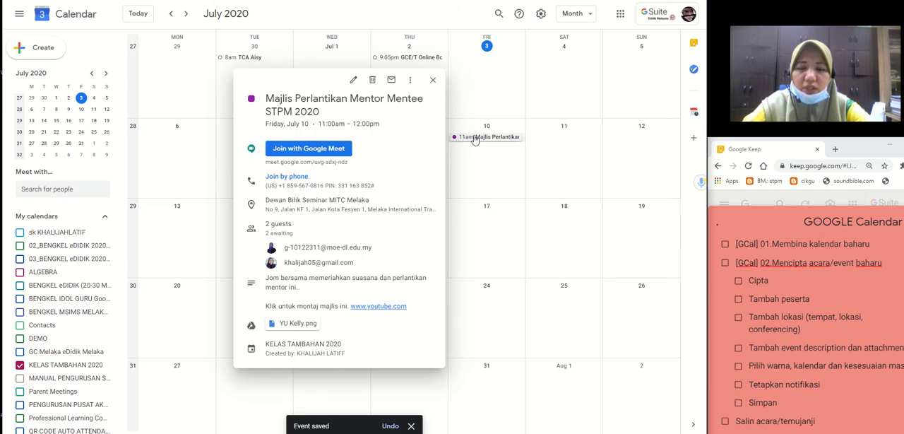